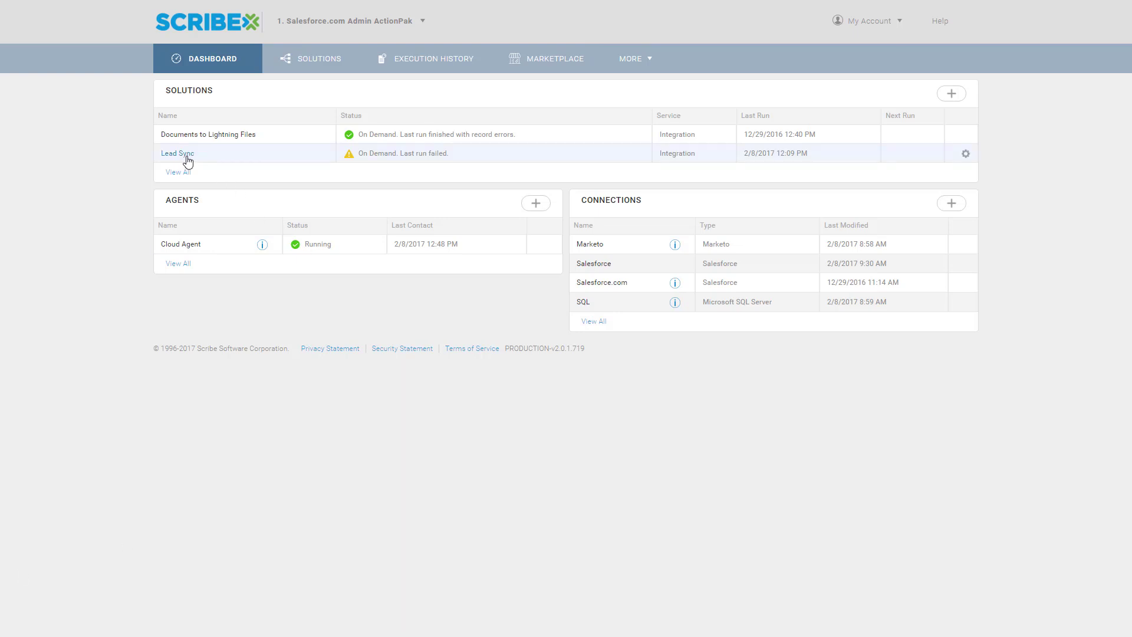
Schedule the Lead Sync solution as recurring, running every 30 minutes, and save the schedule
left_click(186, 155)
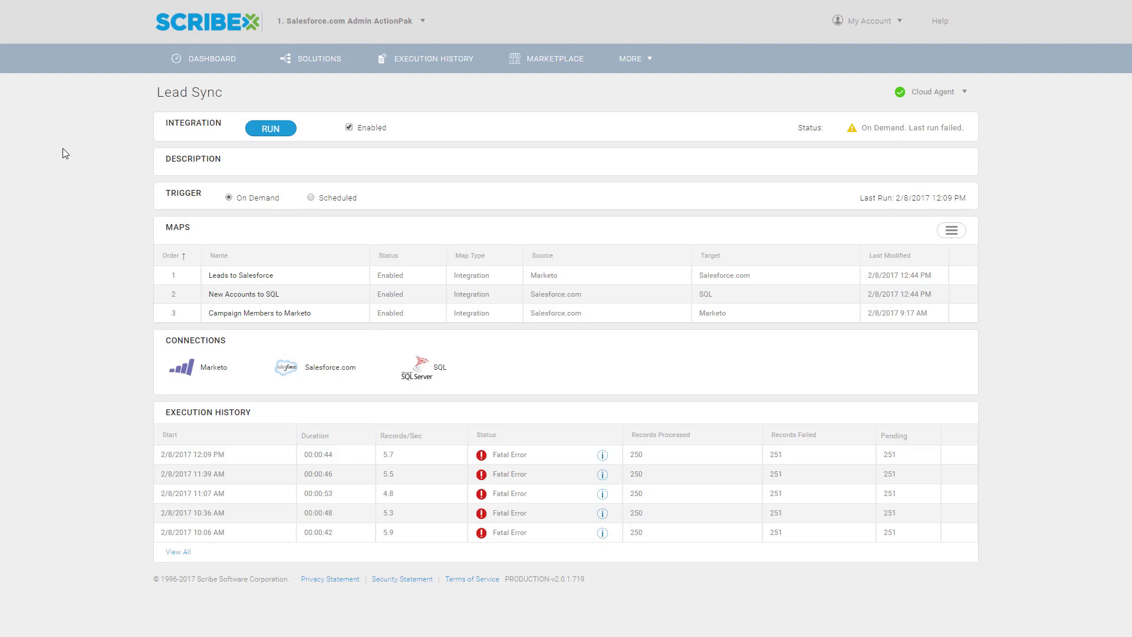
left_click(312, 199)
left_click(316, 232)
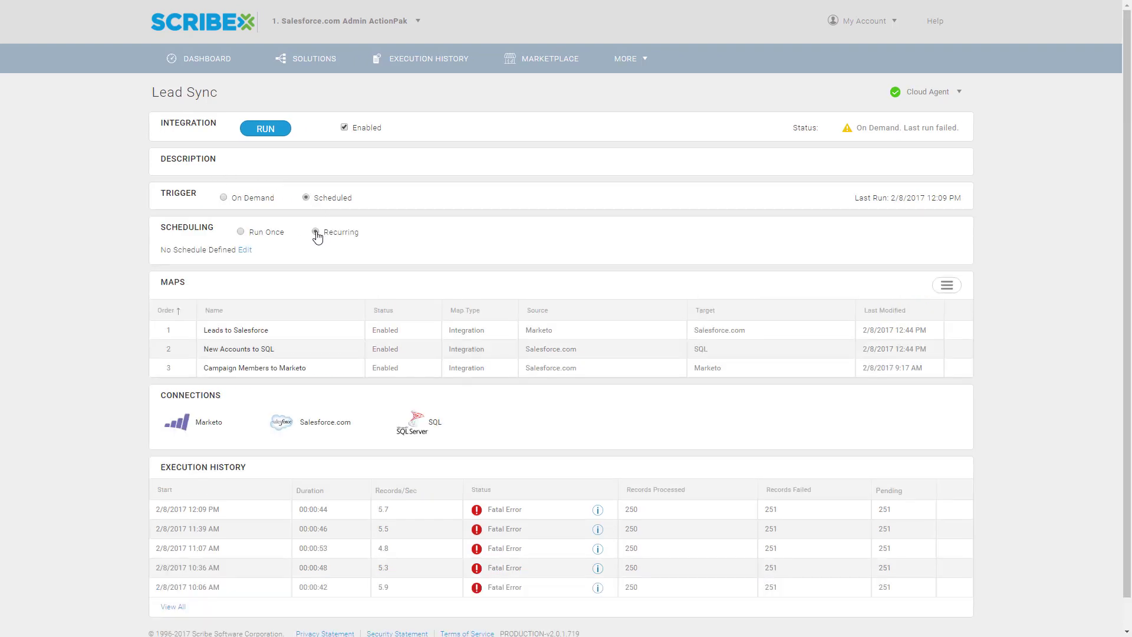
left_click(250, 250)
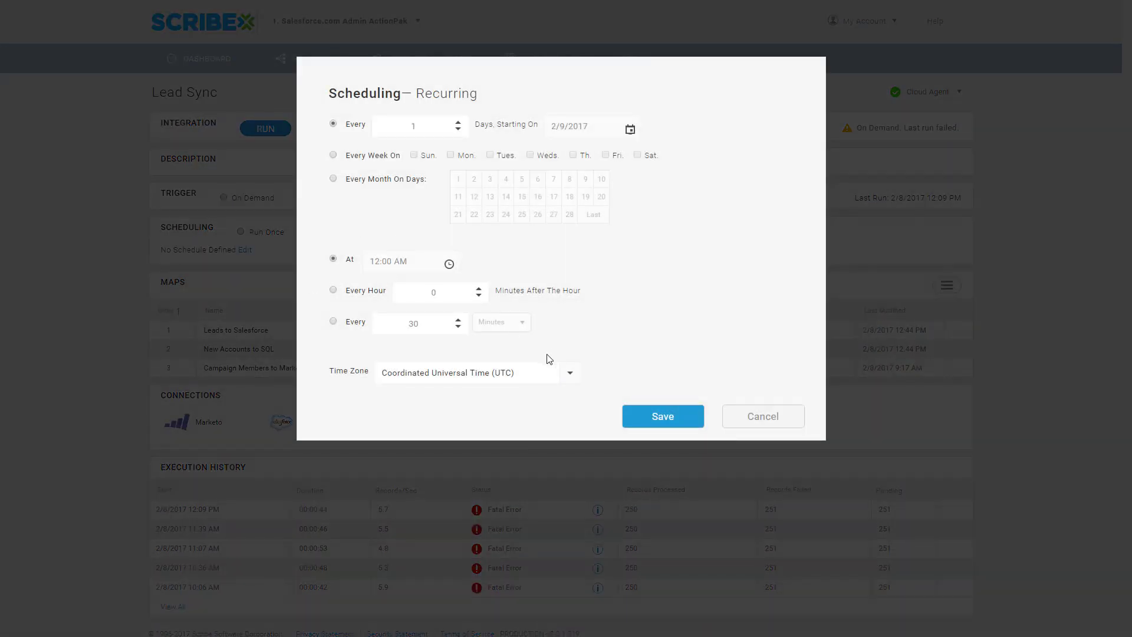
left_click(332, 322)
left_click(655, 416)
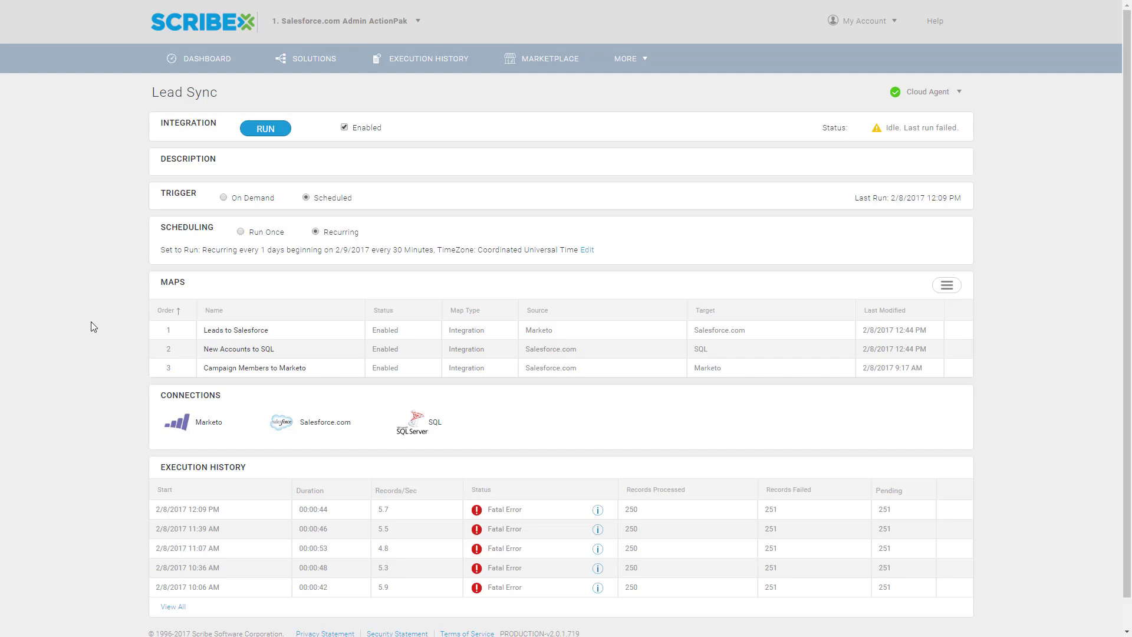
Open the Leads to Salesforce map and add the saved SQL connection to it
left_click(211, 334)
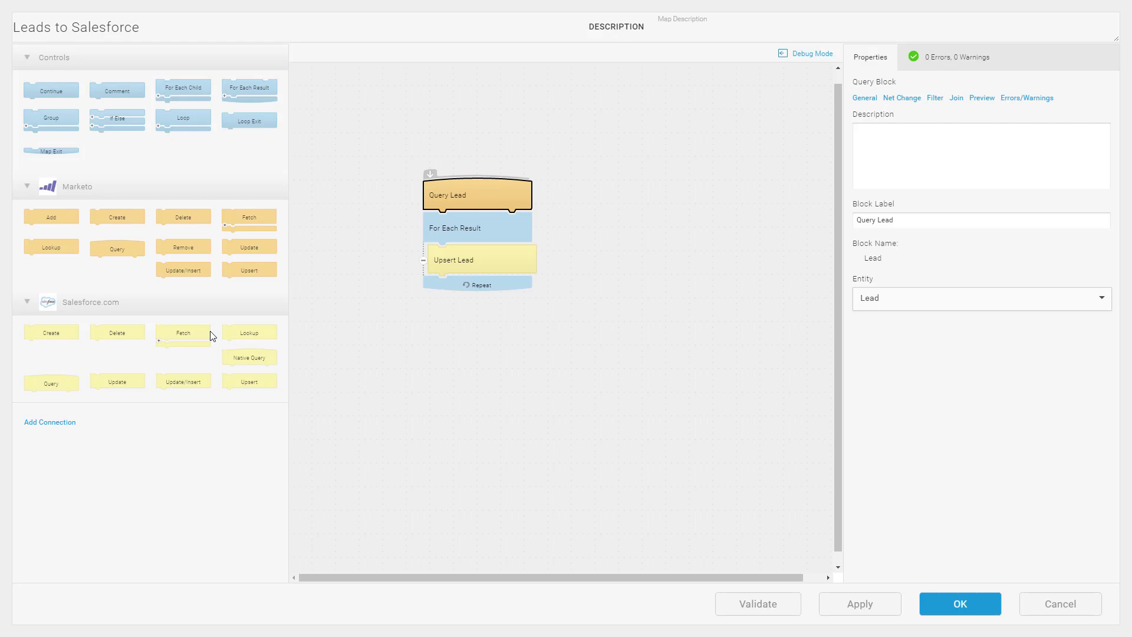
left_click(49, 422)
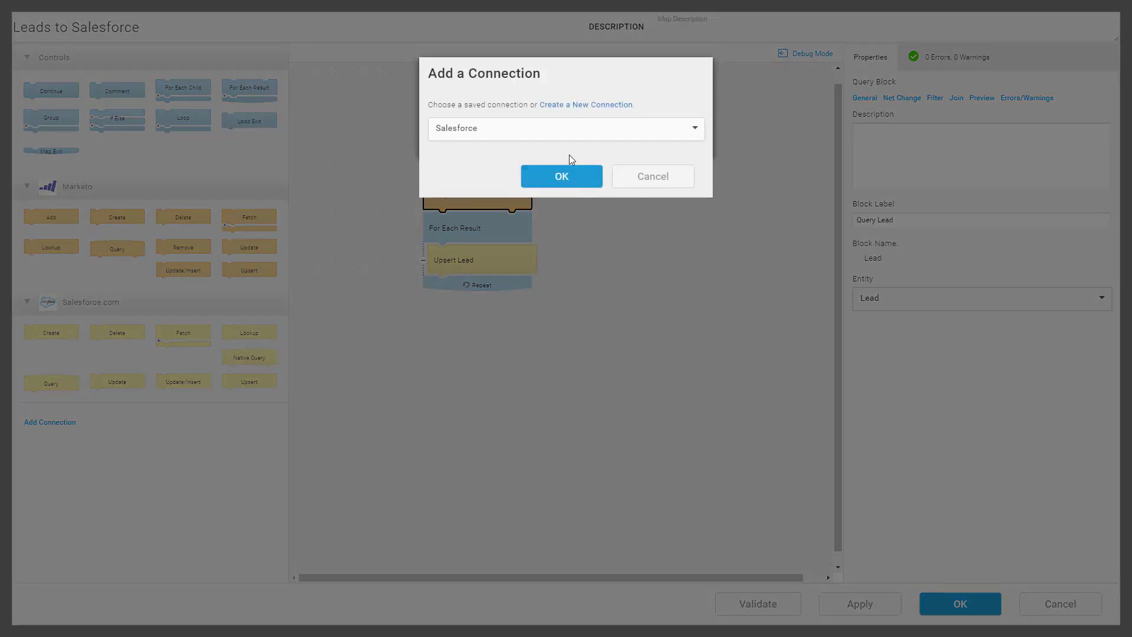
left_click(554, 131)
left_click(475, 180)
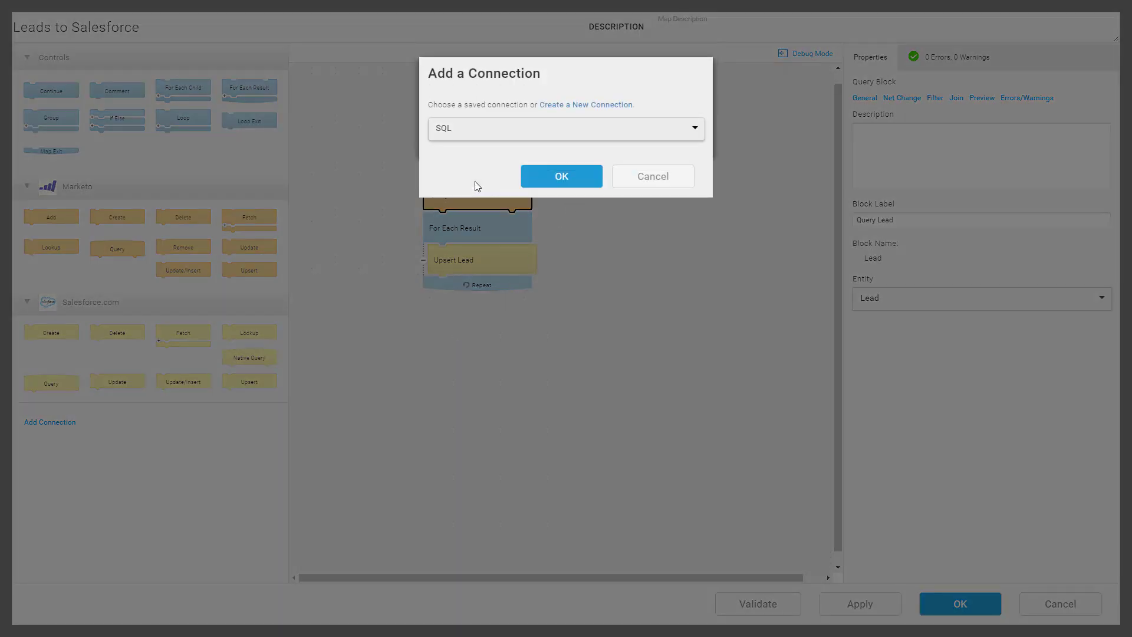
left_click(561, 177)
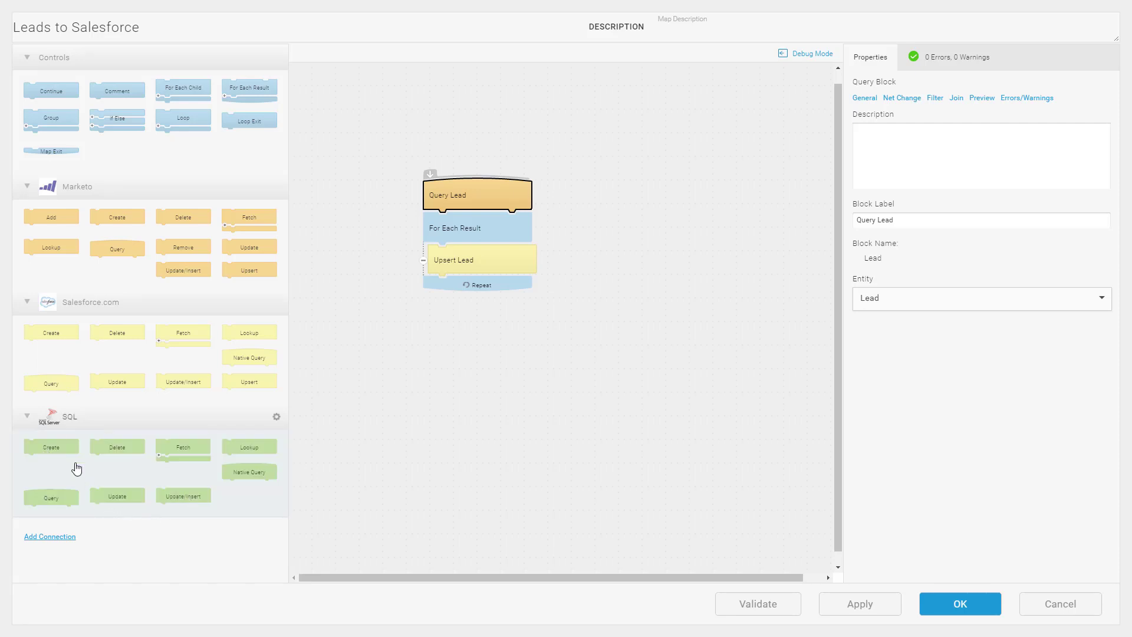
Place a SQL Create block directly after the Upsert Lead block and set its entity to Lead
left_click_drag(71, 449, 554, 295)
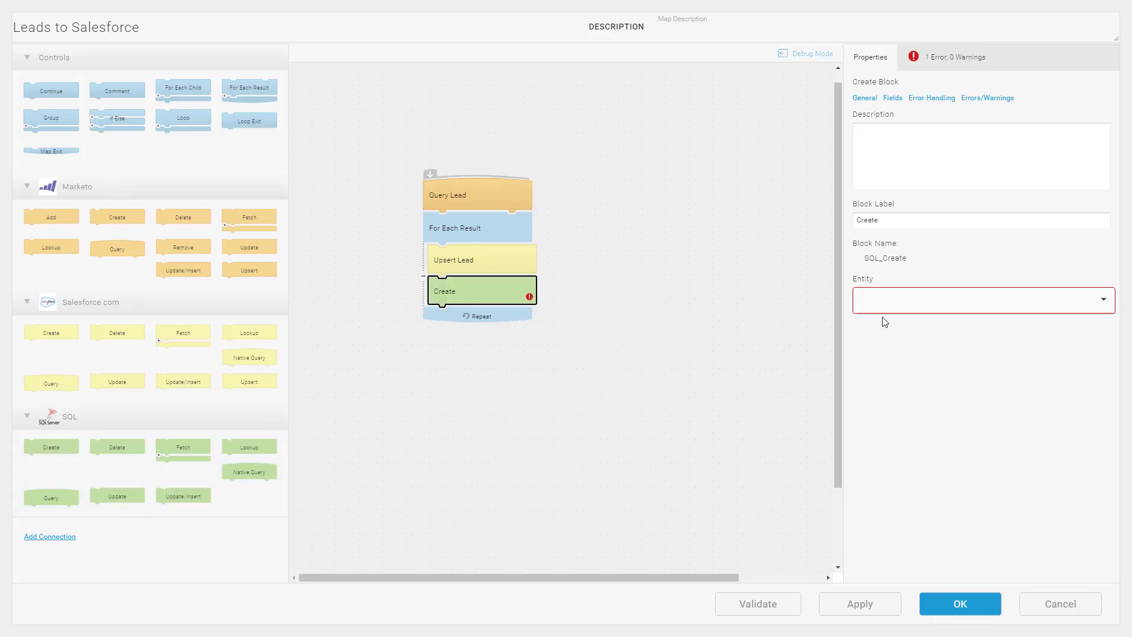
left_click(908, 305)
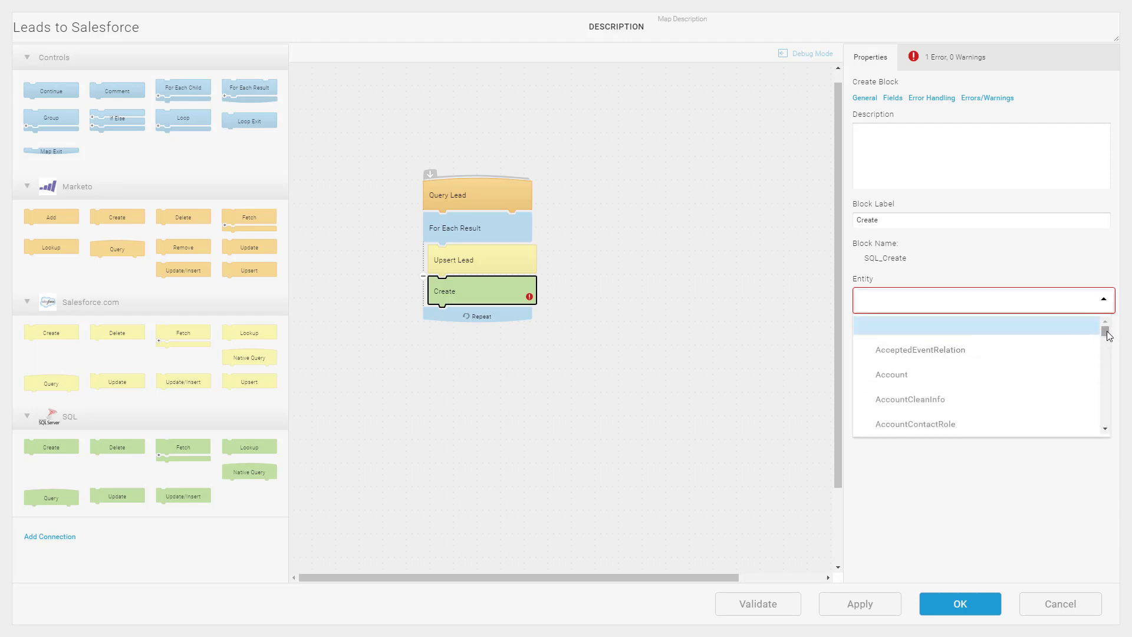
left_click_drag(1106, 331, 1026, 389)
scroll(1028, 389, "up", 5)
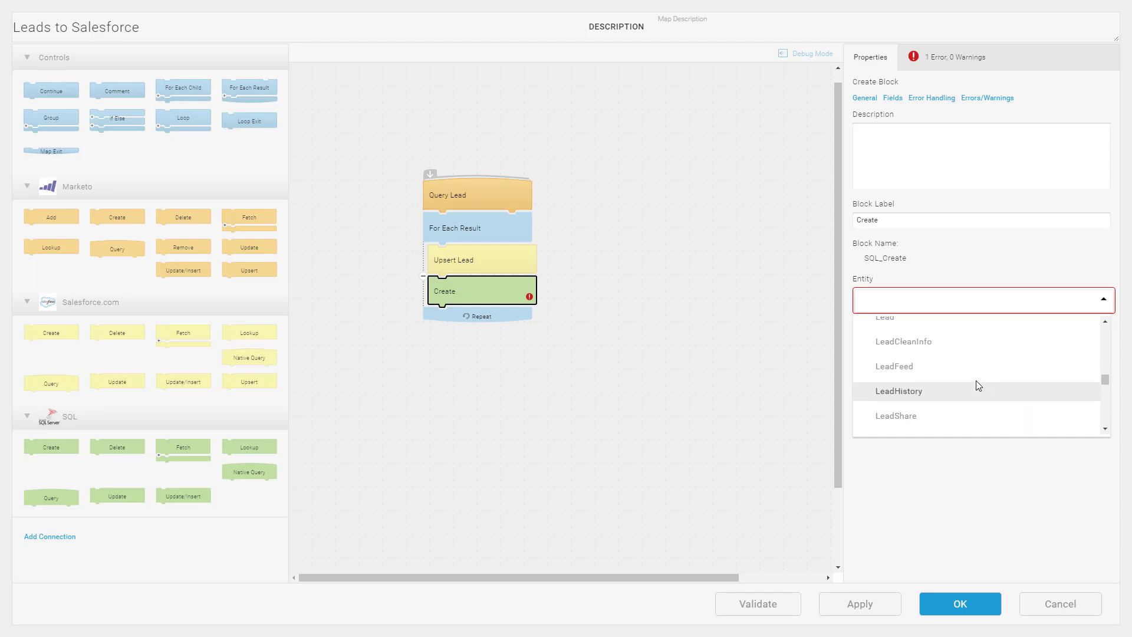
left_click(975, 374)
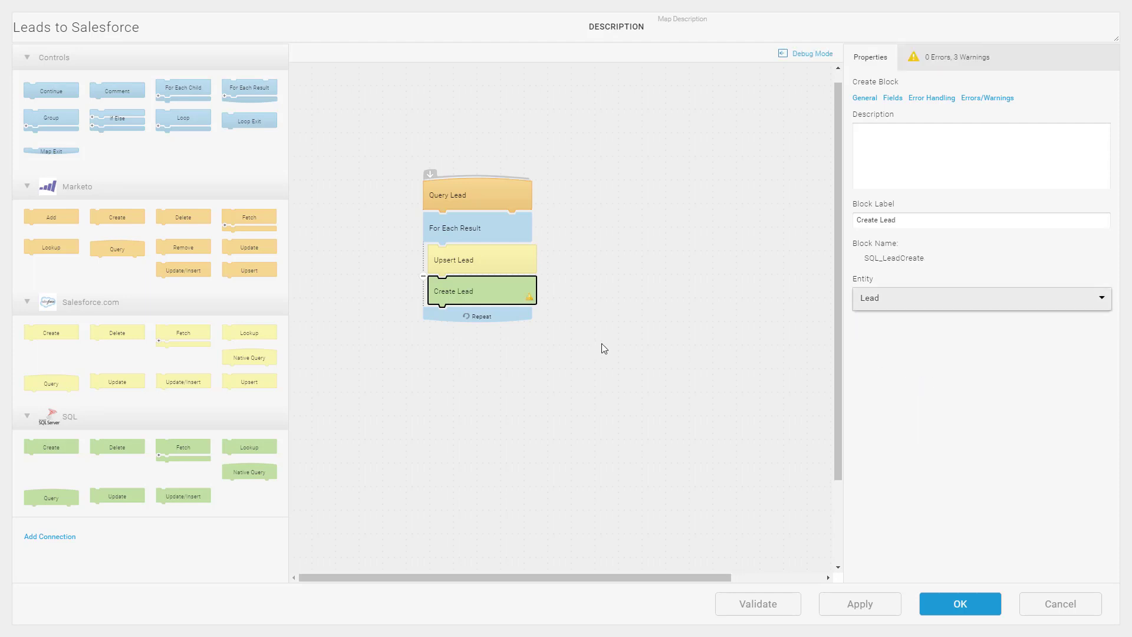
In the Create Lead block's field mapping, link the source field billingCity to the target fields AnnualRevenue and City
double_click(504, 294)
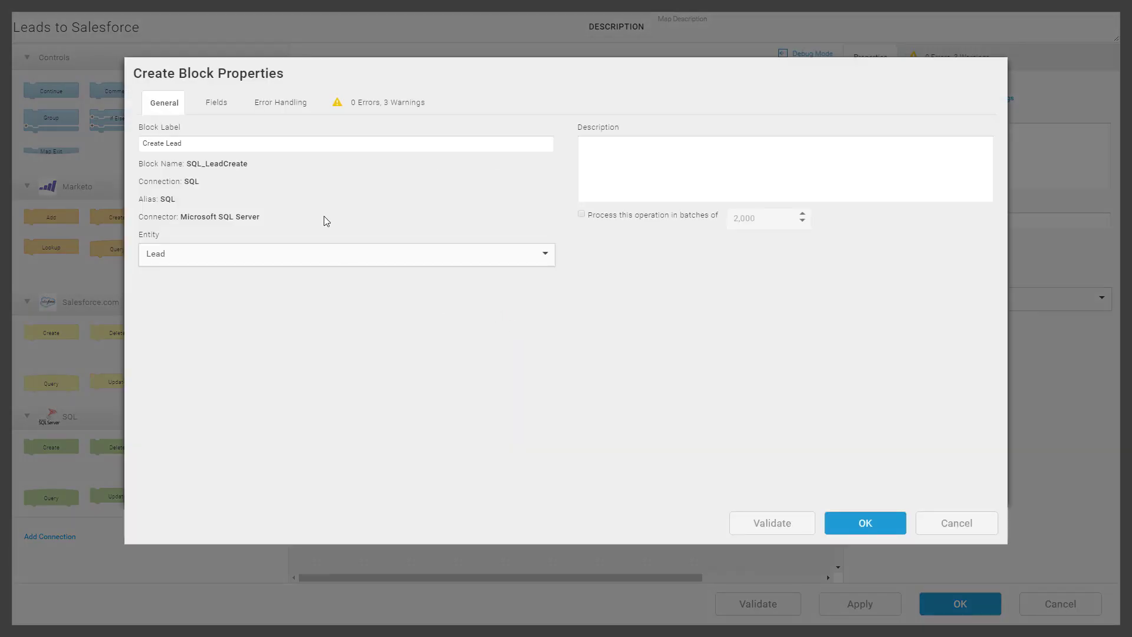
left_click(214, 108)
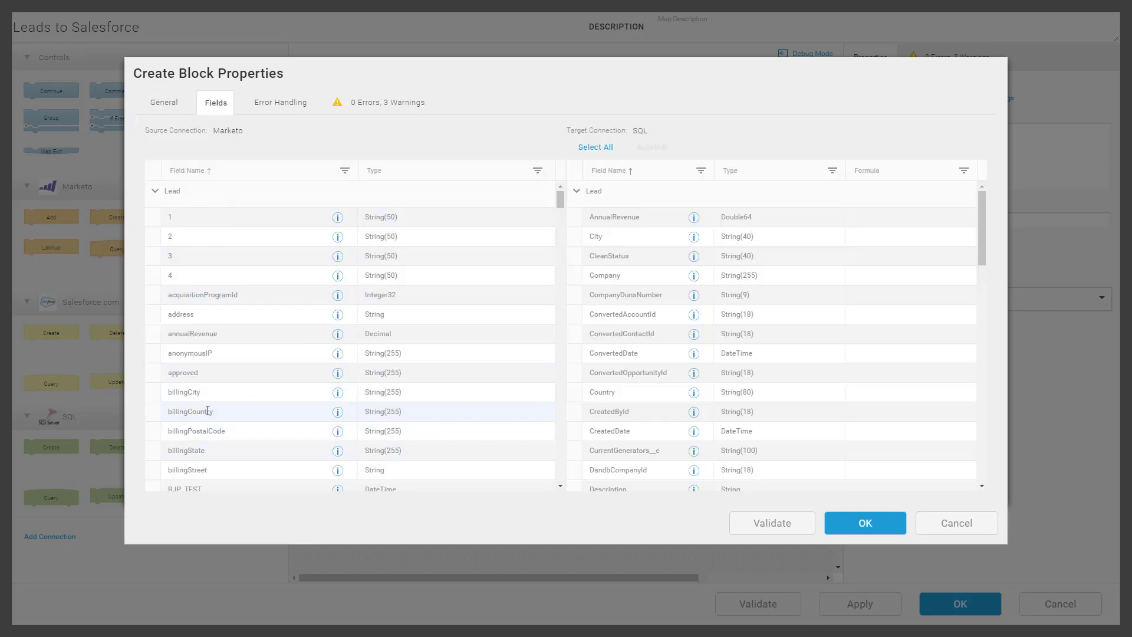
left_click_drag(464, 377, 873, 217)
left_click_drag(258, 392, 806, 241)
Select all target fields of the Create Lead block and autolink them to the matching source fields
left_click(591, 148)
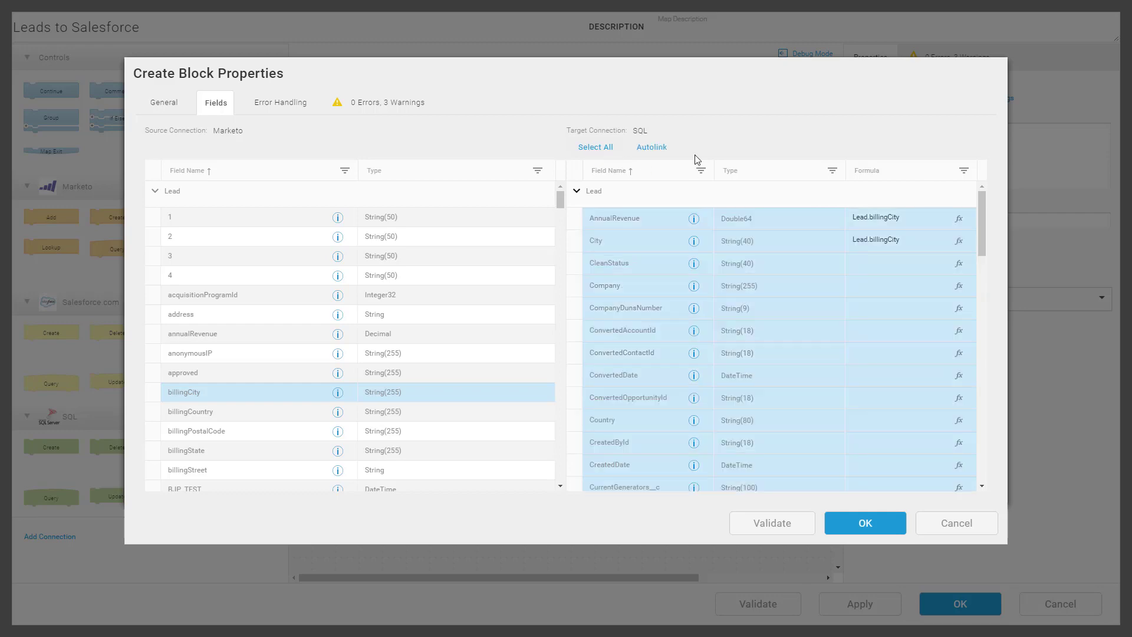
left_click(651, 148)
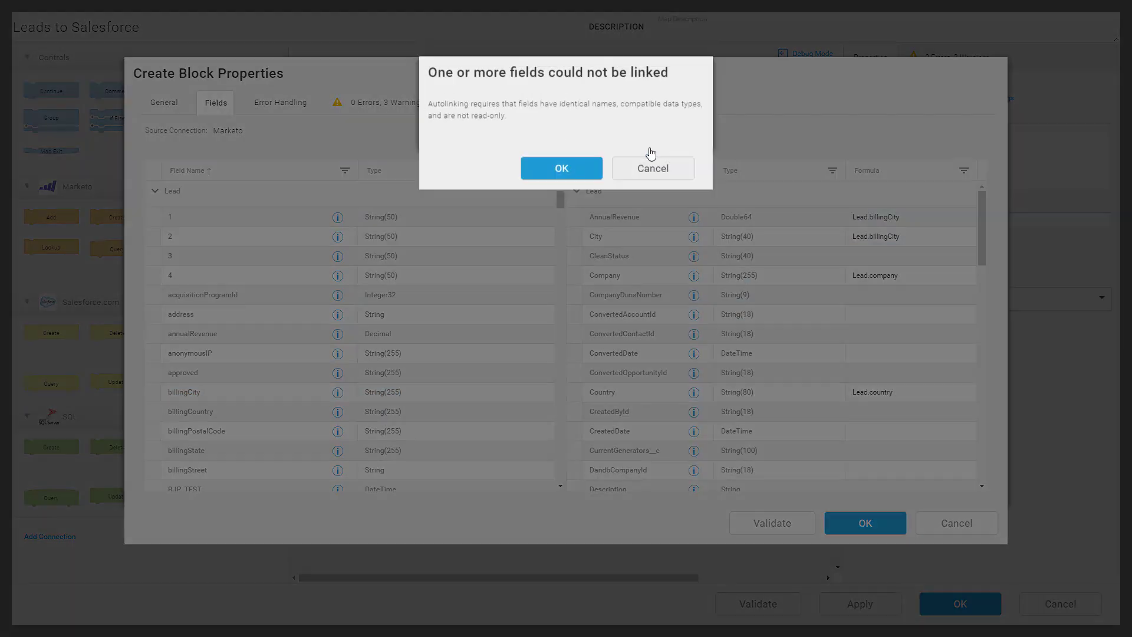
left_click(580, 172)
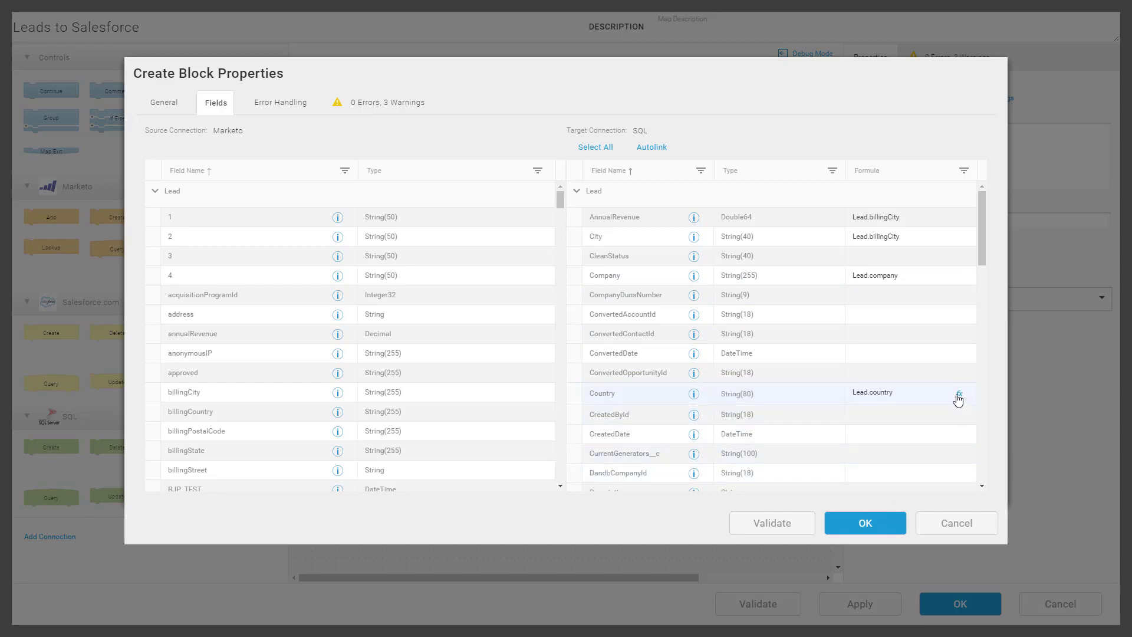
Wrap the Country field's formula in the CLEAN function so it reads CLEAN( Lead.country )
left_click(959, 394)
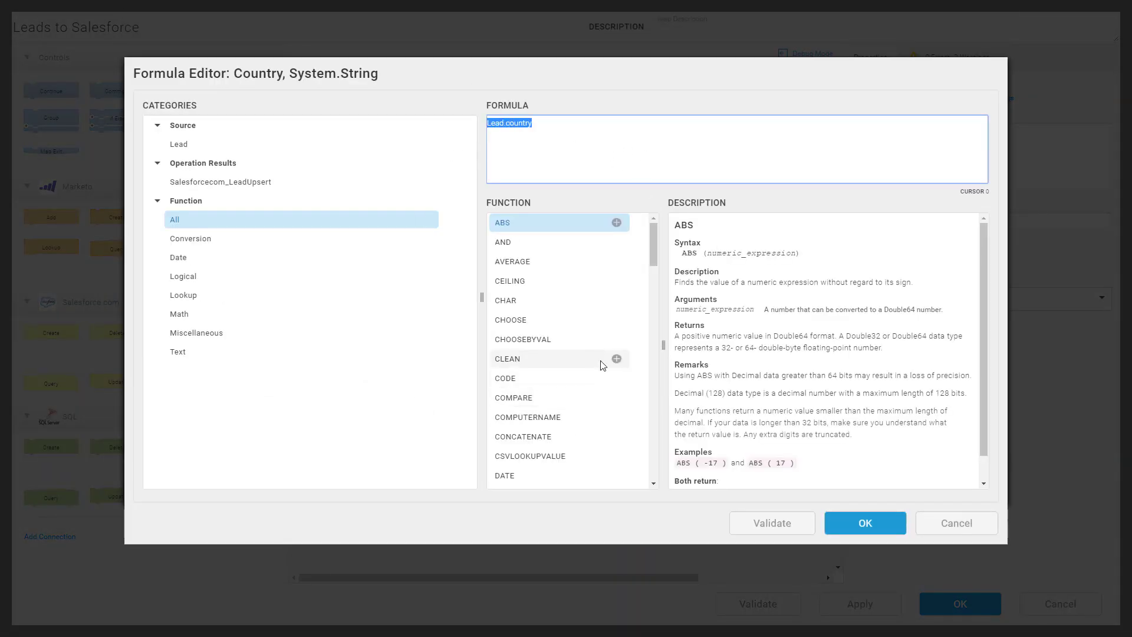
left_click(617, 358)
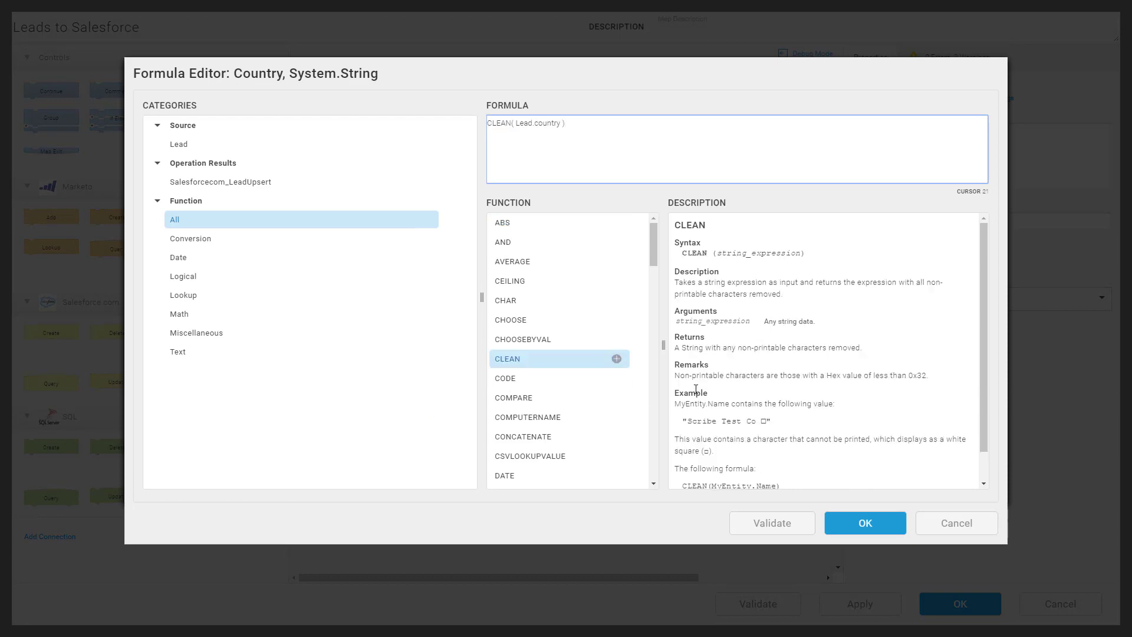
left_click(881, 524)
Accept the Create Lead block properties, and save the Leads to Salesforce map after reviewing its warnings
left_click(865, 523)
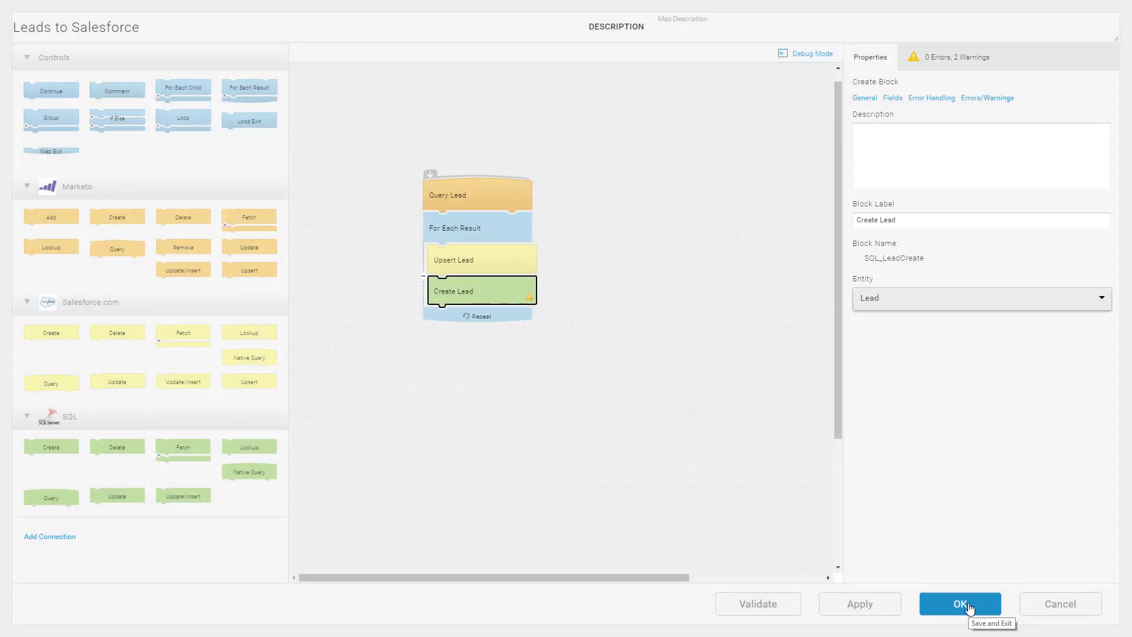
left_click(934, 61)
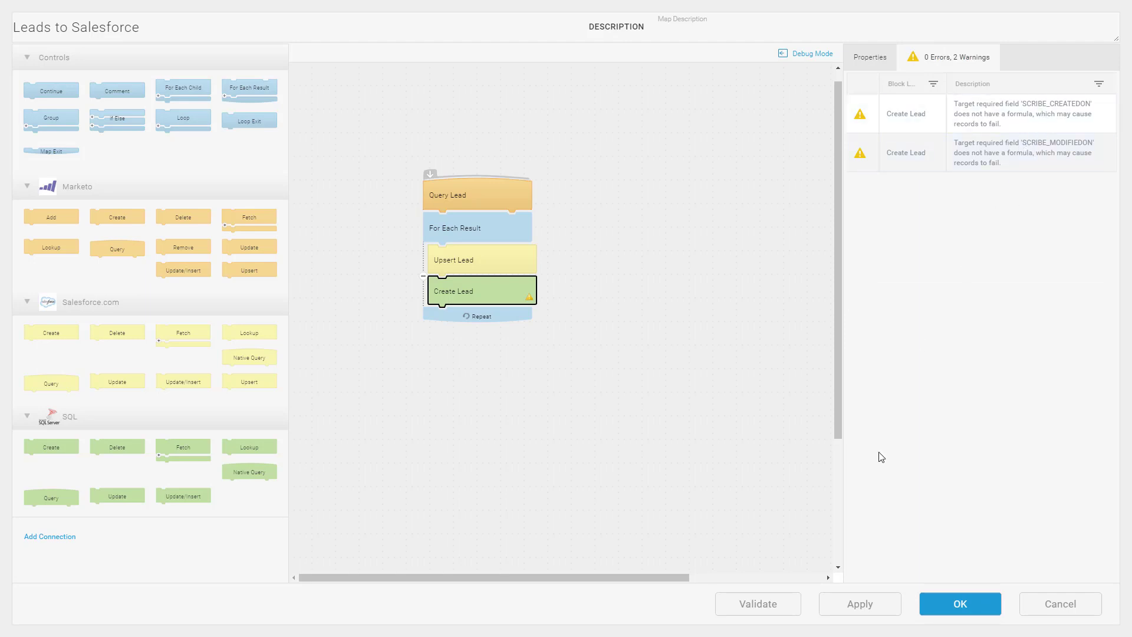
left_click(949, 603)
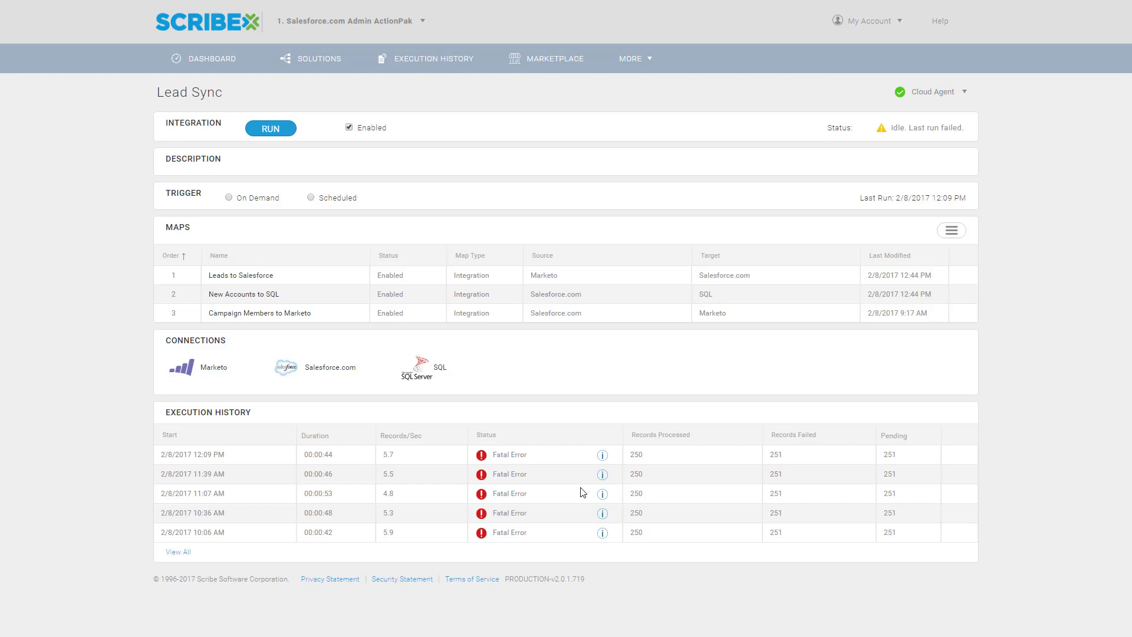
Set a breakpoint on the Create Account block of the New Accounts to SQL map in debug mode, and close the map without saving
double_click(243, 297)
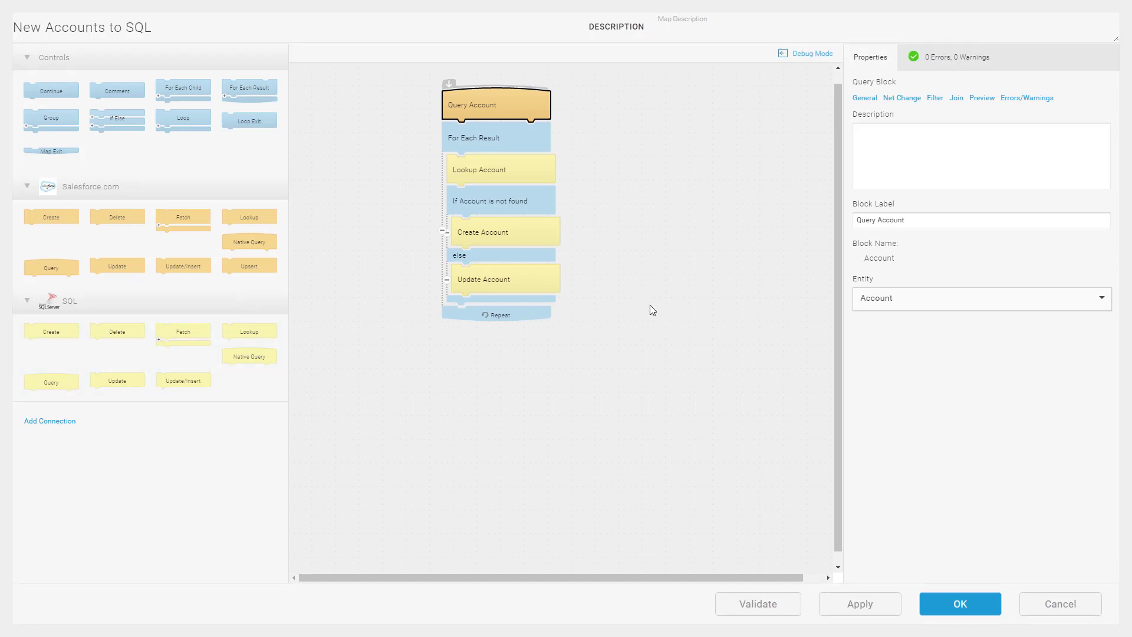
left_click(812, 53)
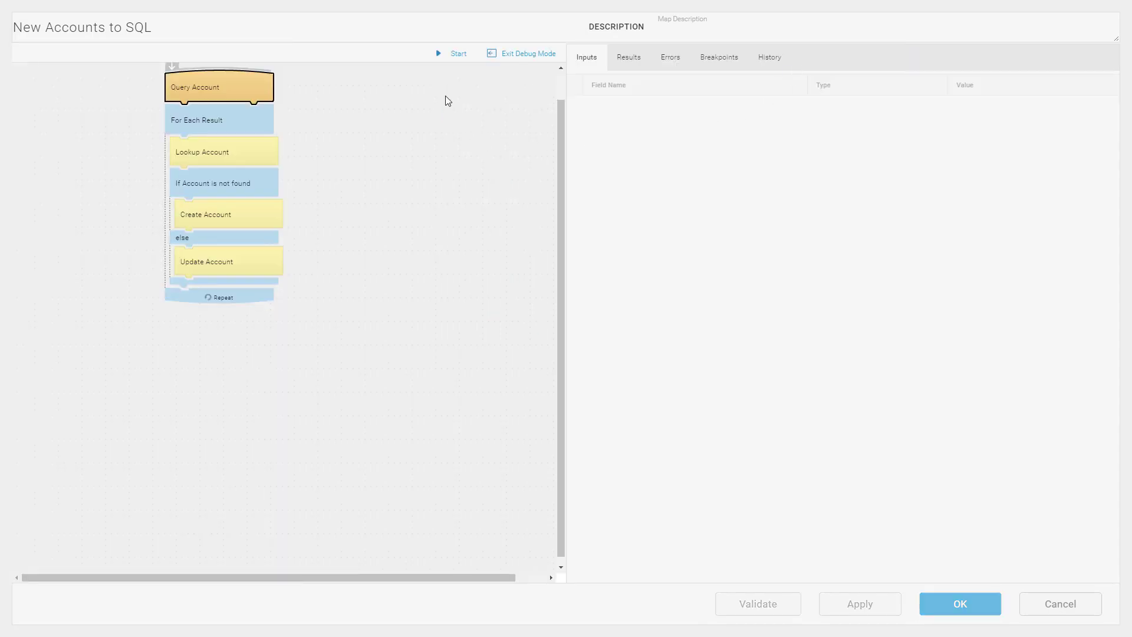
right_click(278, 219)
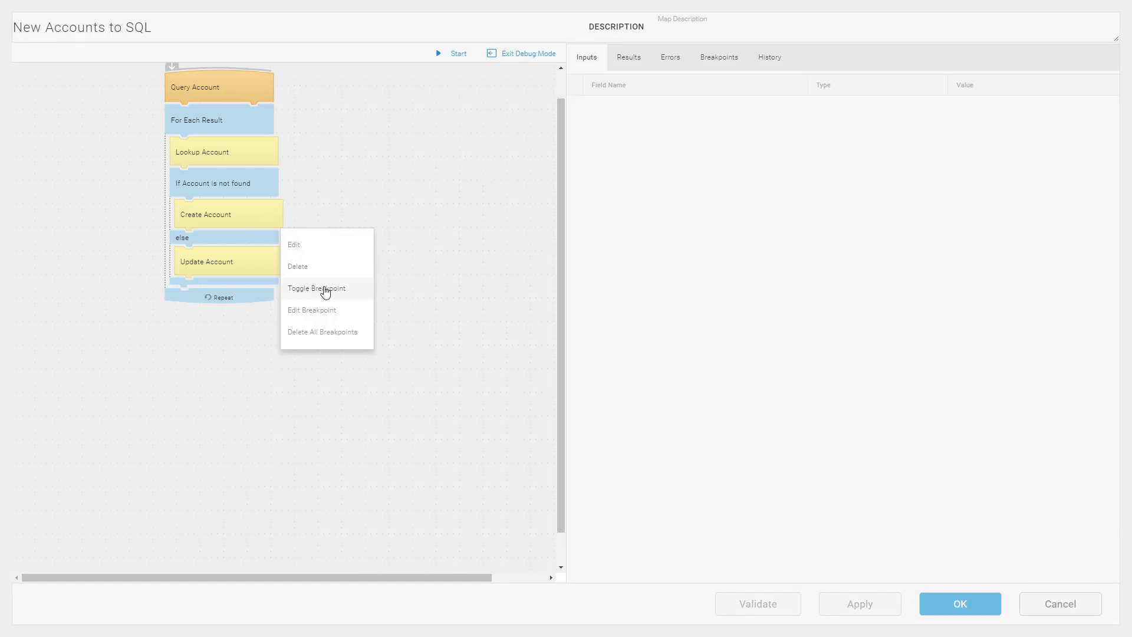
left_click(325, 289)
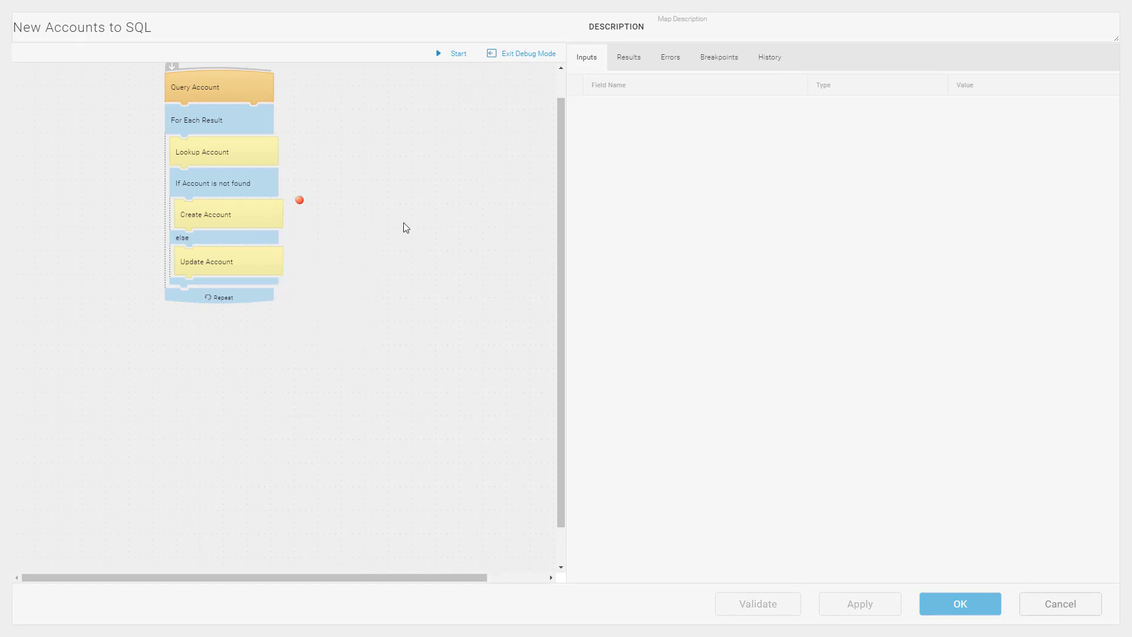
left_click(519, 54)
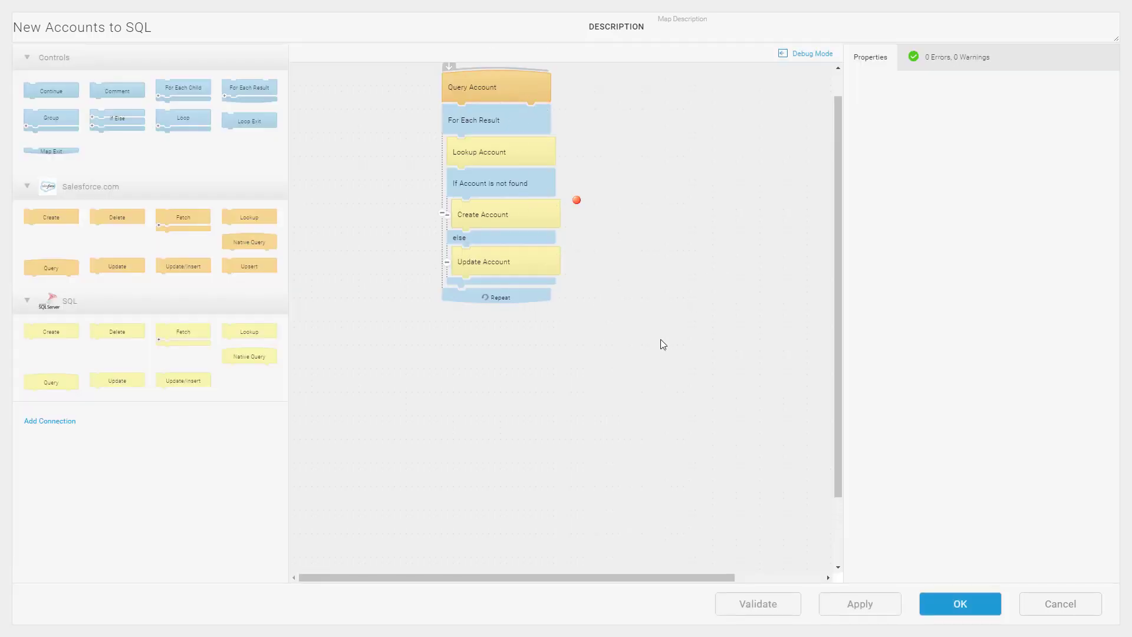
left_click(1062, 612)
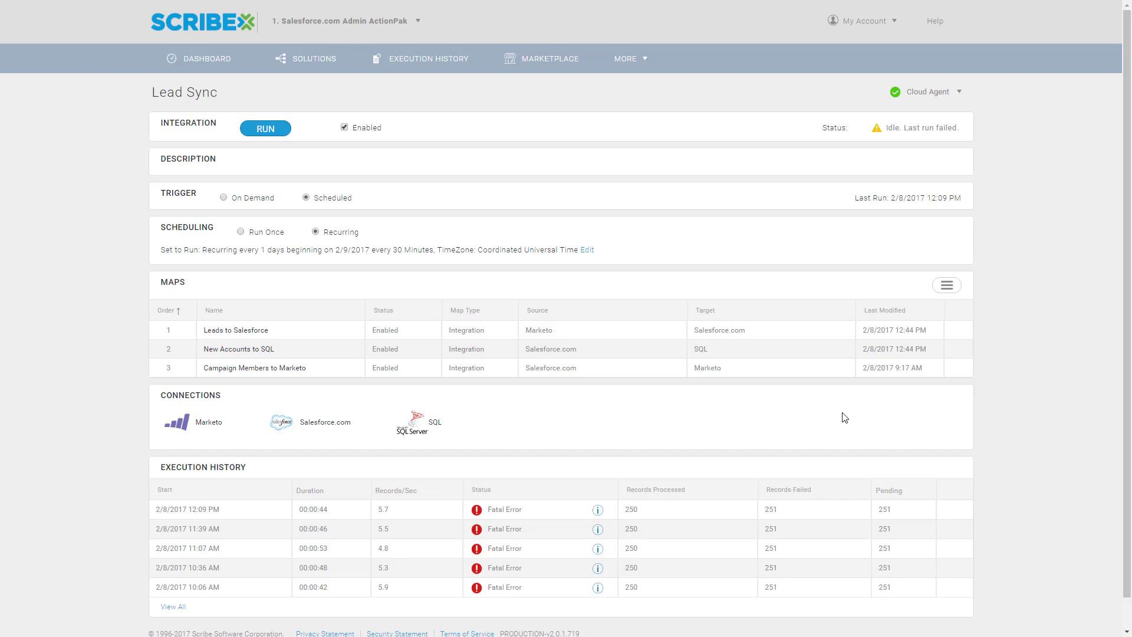
Open the failed-record details of the 2/8/2017 12:09 PM execution and inspect the fourth record
mouse_move(948, 516)
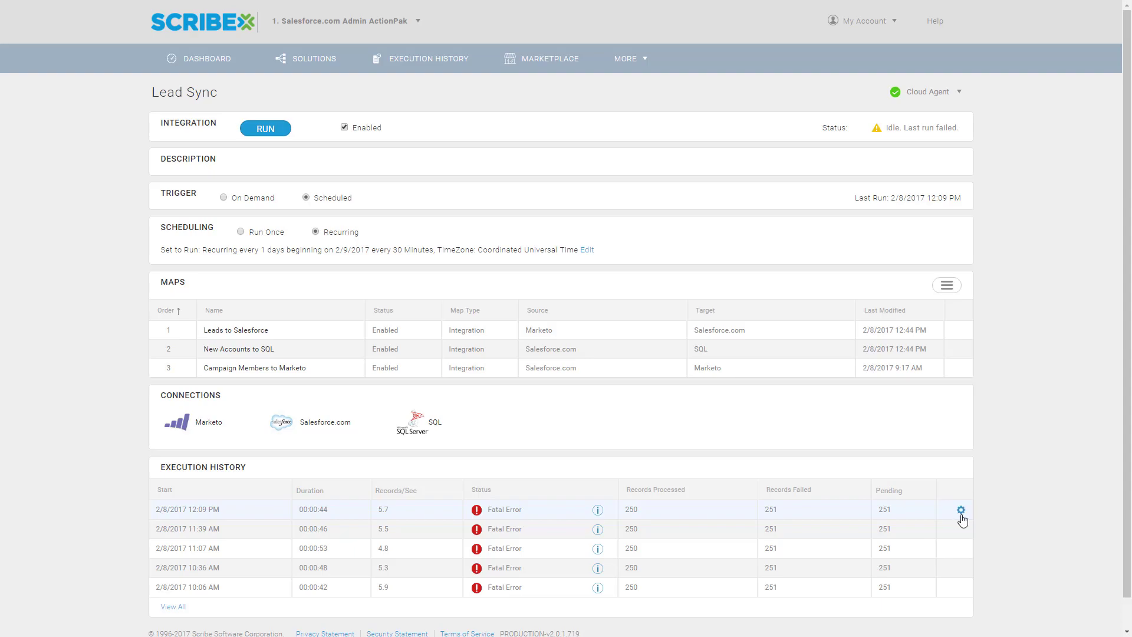
left_click(960, 511)
left_click(940, 536)
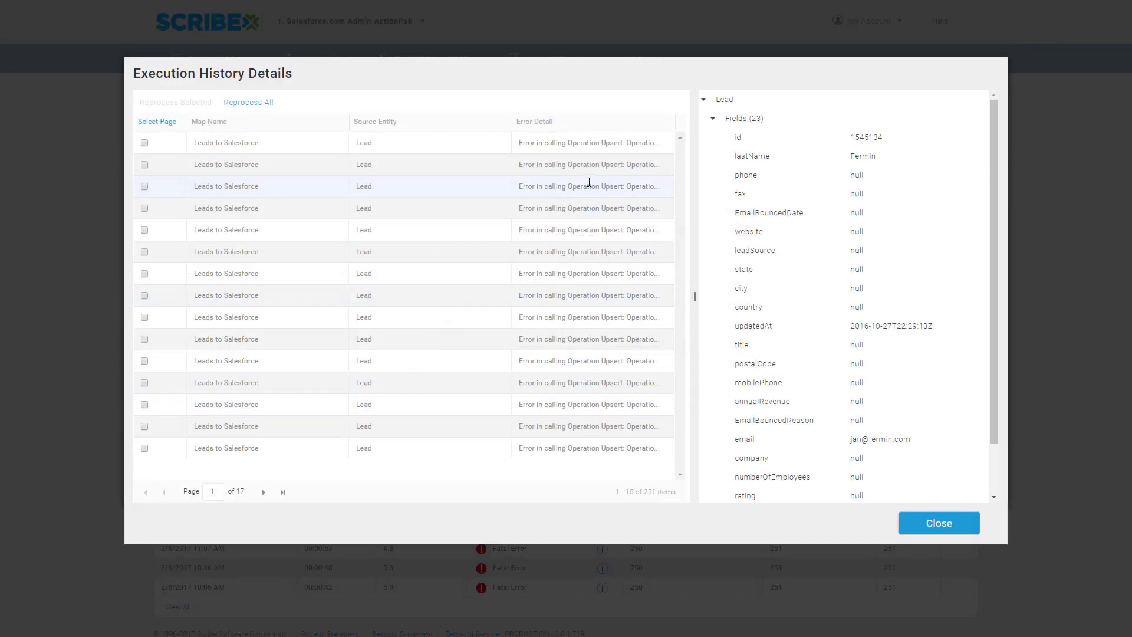
left_click(589, 205)
Select the fourth, seventh and tenth failed records, and close the execution details without reprocessing them
left_click(144, 209)
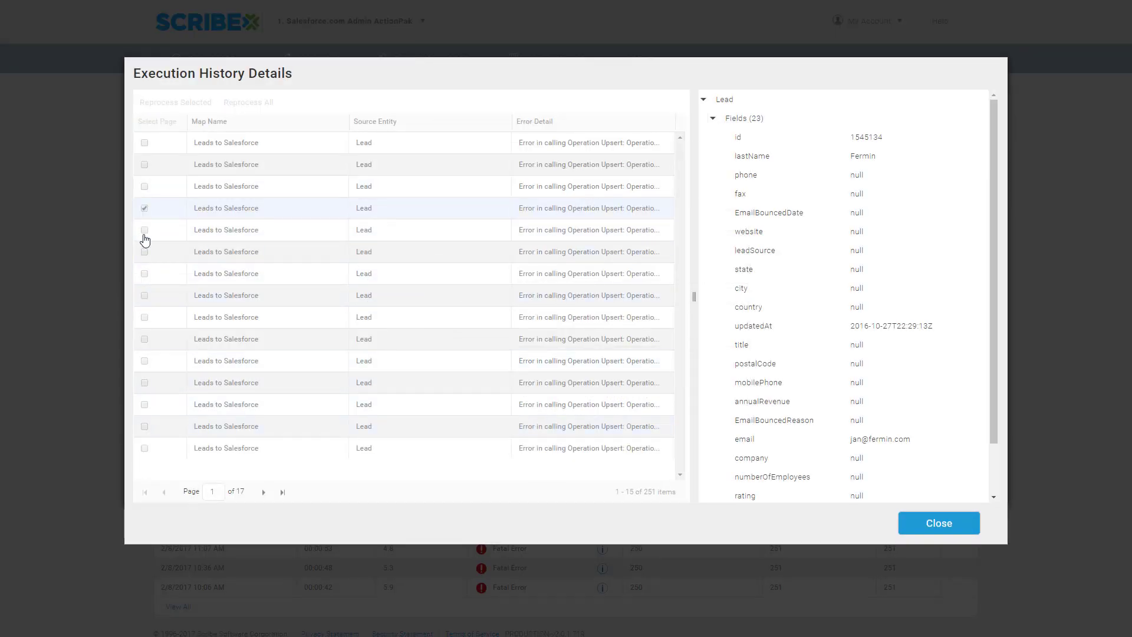
left_click(145, 274)
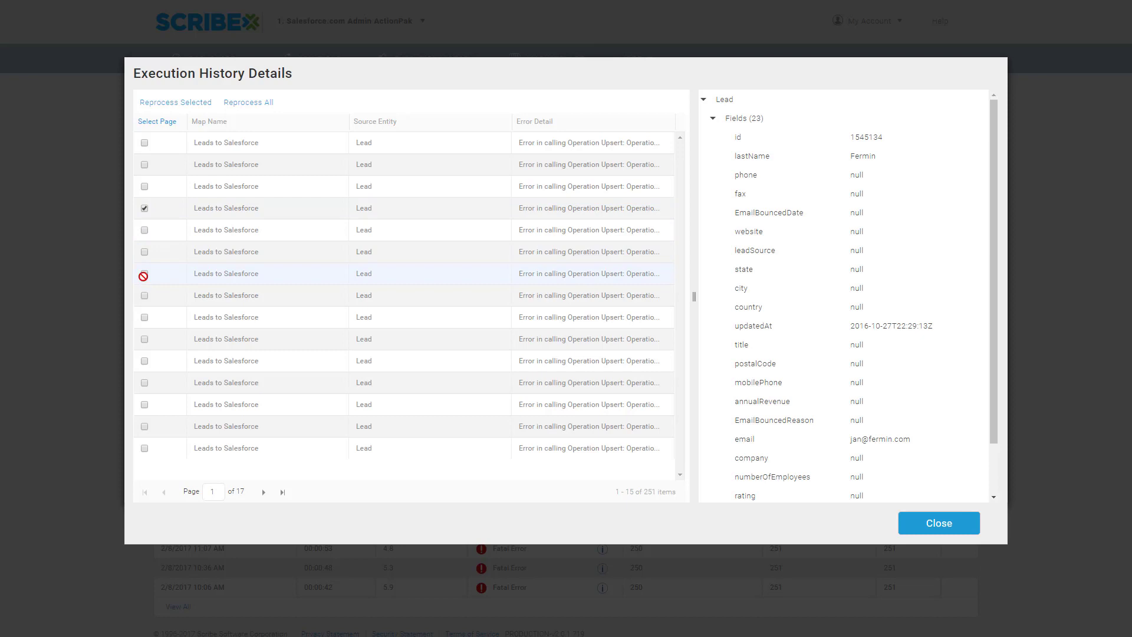
left_click(145, 340)
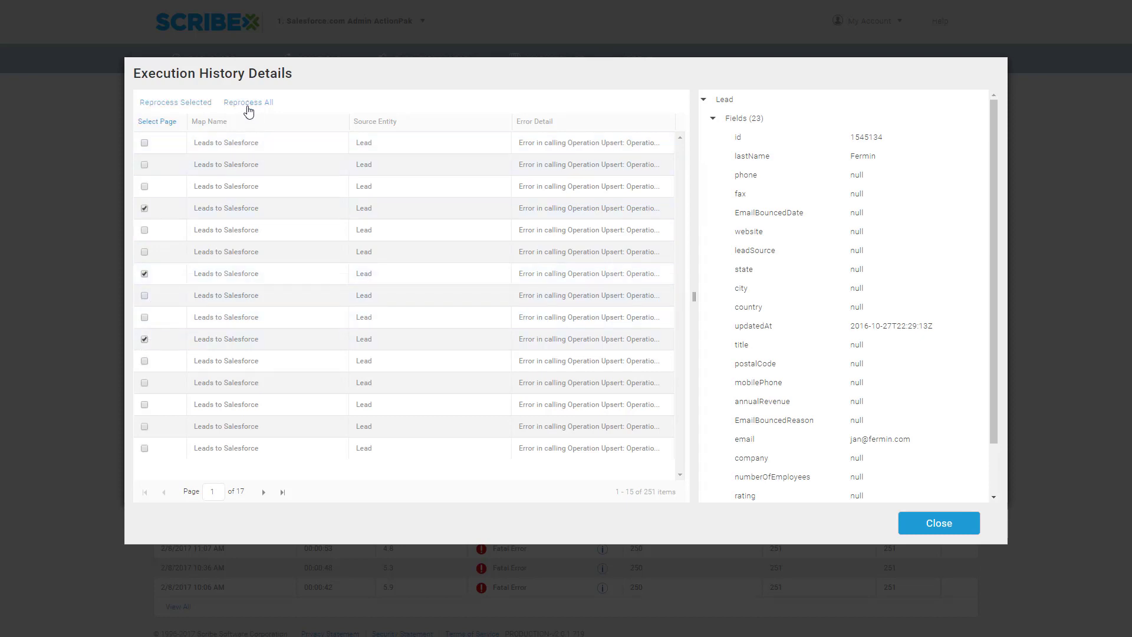
left_click(944, 524)
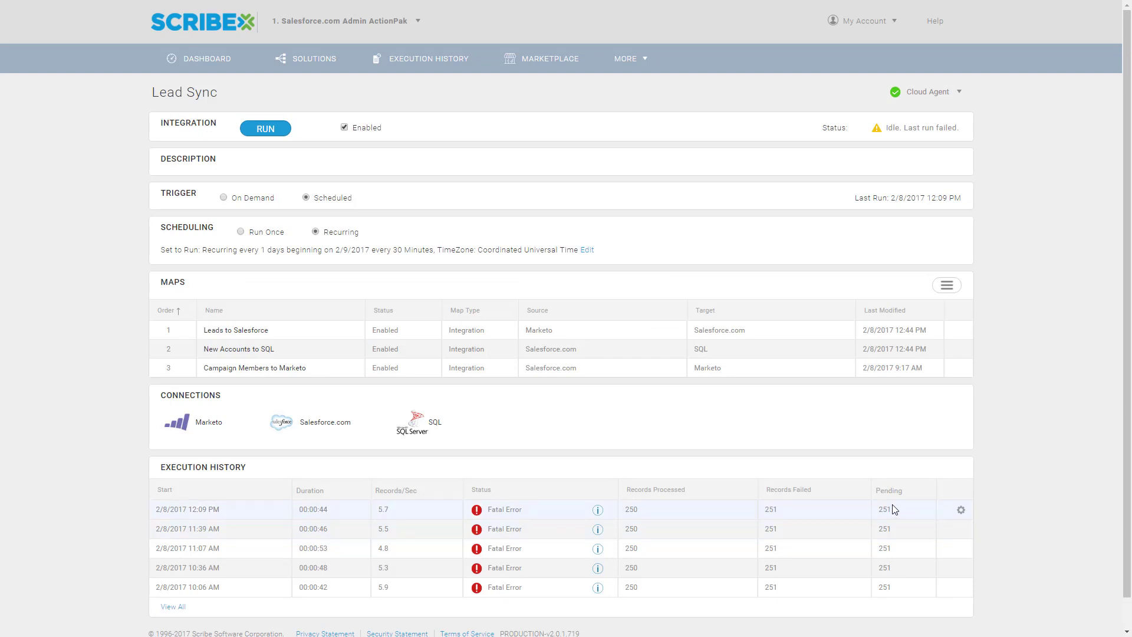
Return to the dashboard overview of solutions, agents and connections
left_click(209, 59)
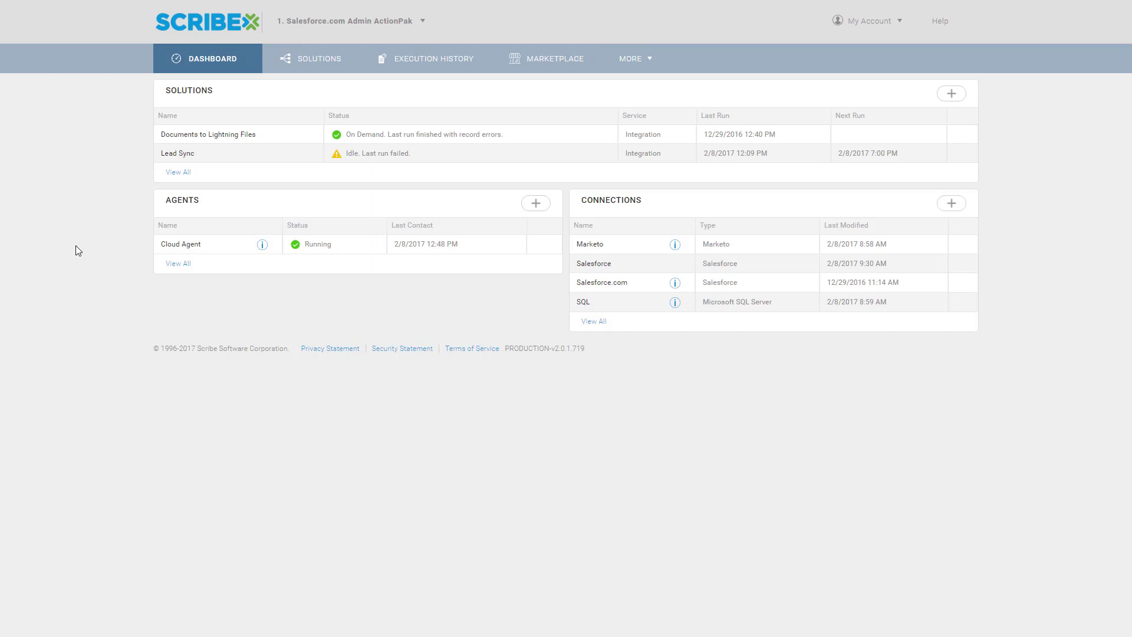
Review the organization's users and their roles in User Management, and return to the dashboard
left_click(644, 57)
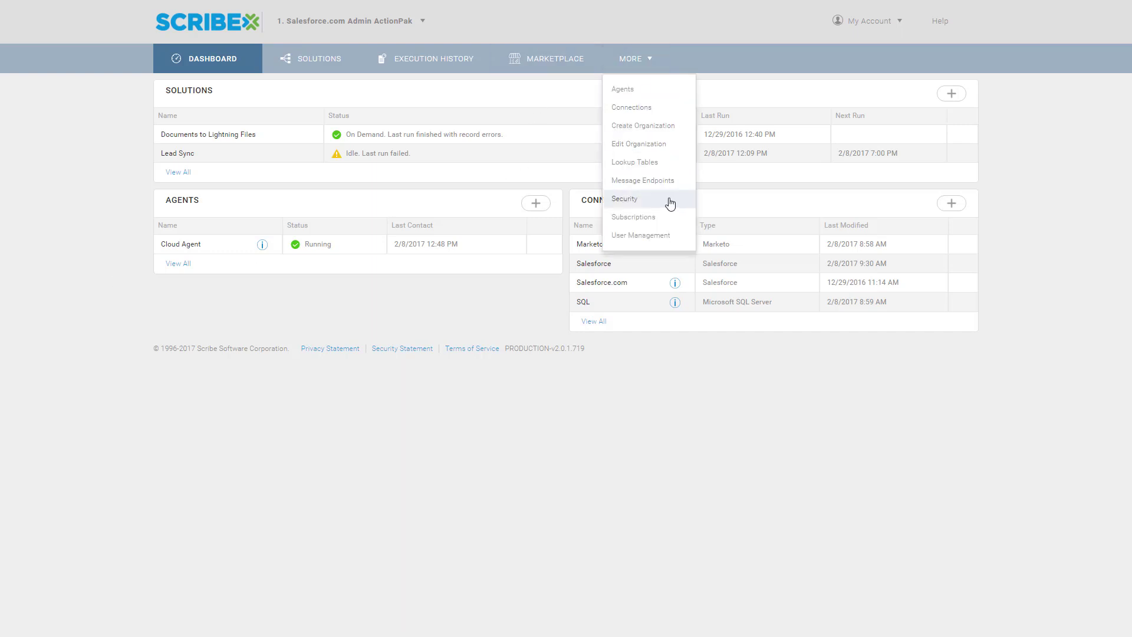
left_click(655, 234)
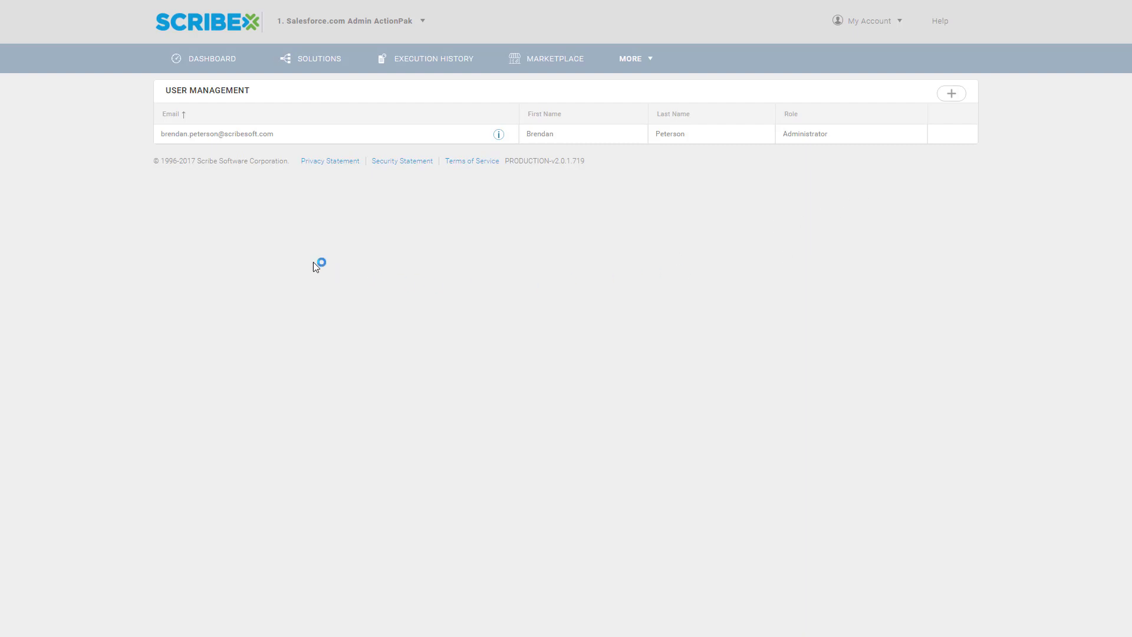
left_click(197, 70)
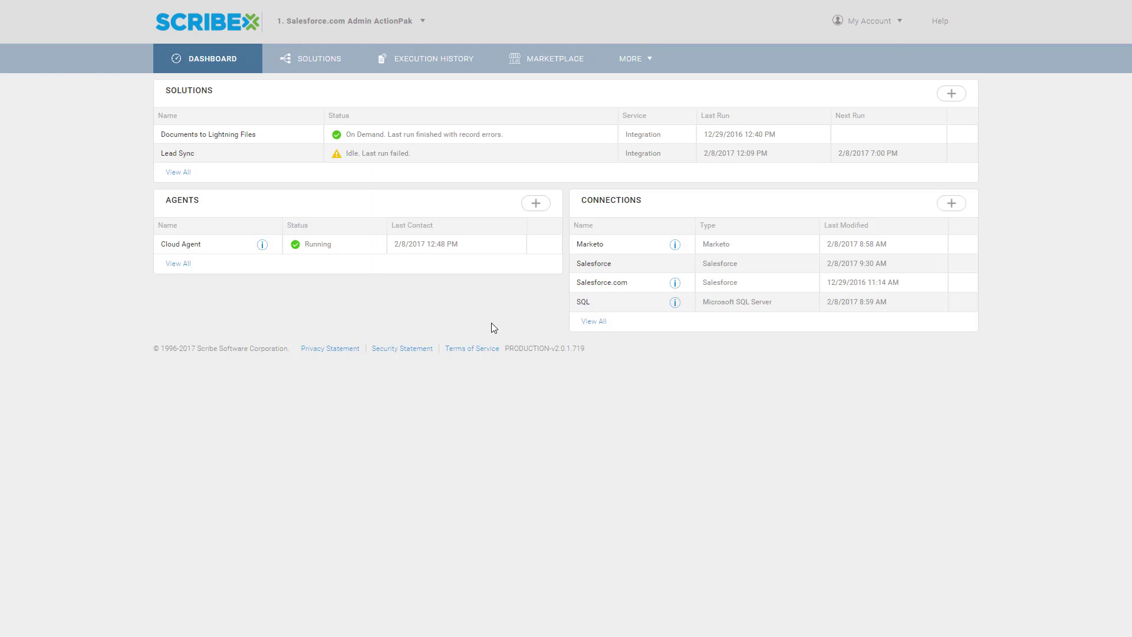
Switch from the current organization to the child organization _BJP Technologies
left_click(422, 22)
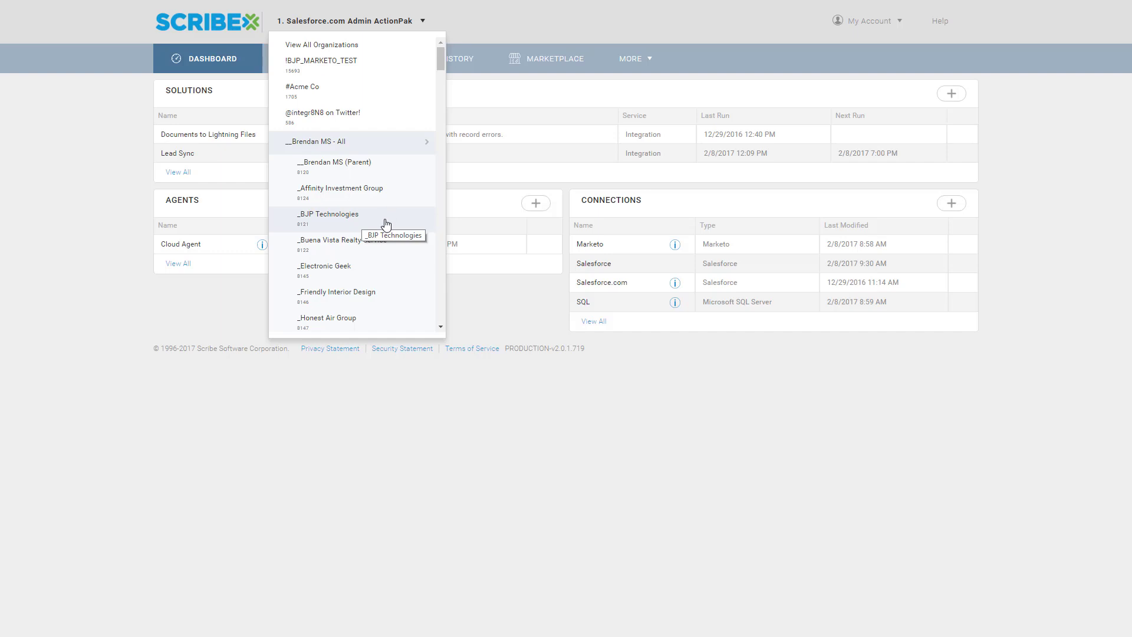
left_click(335, 221)
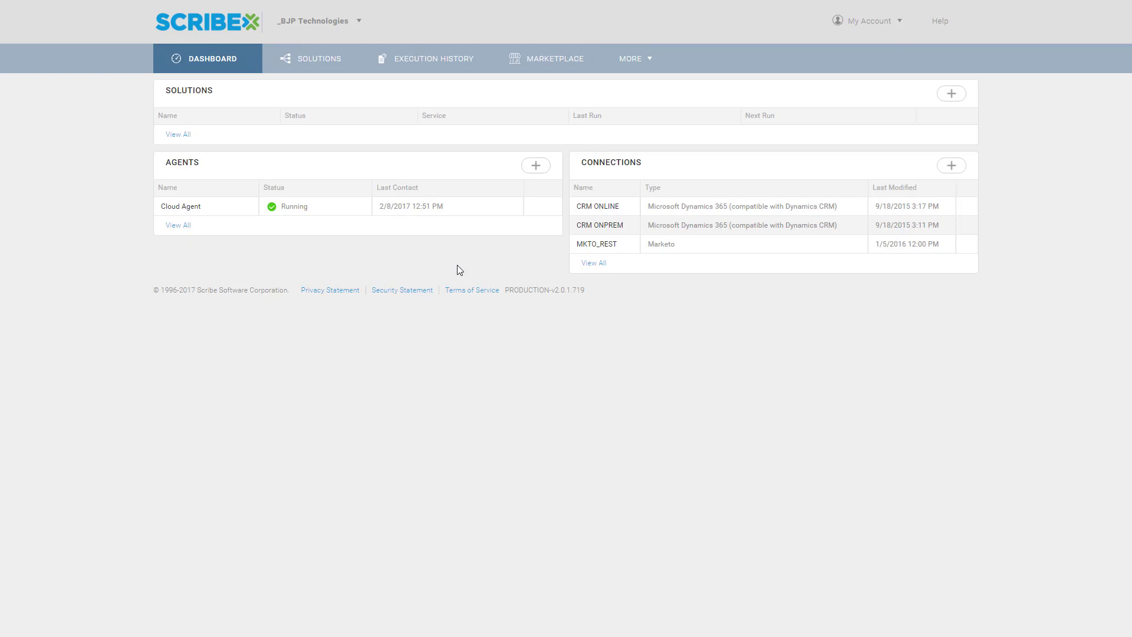
Browse the connectors available in the Marketplace without installing any, and return to the dashboard
left_click(514, 66)
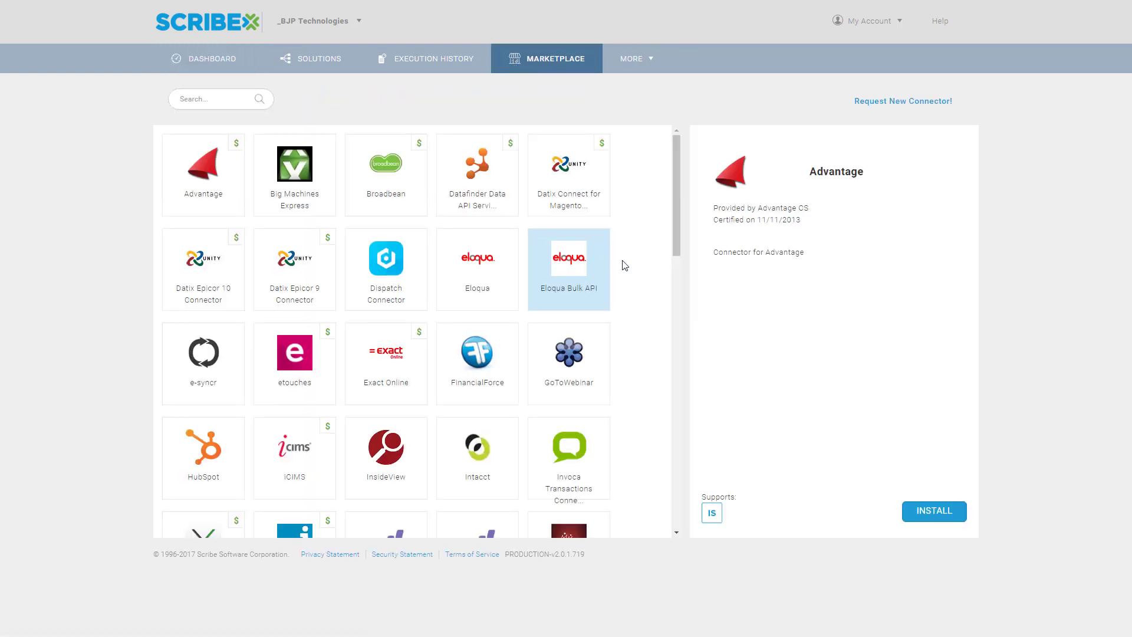
left_click_drag(676, 186, 681, 309)
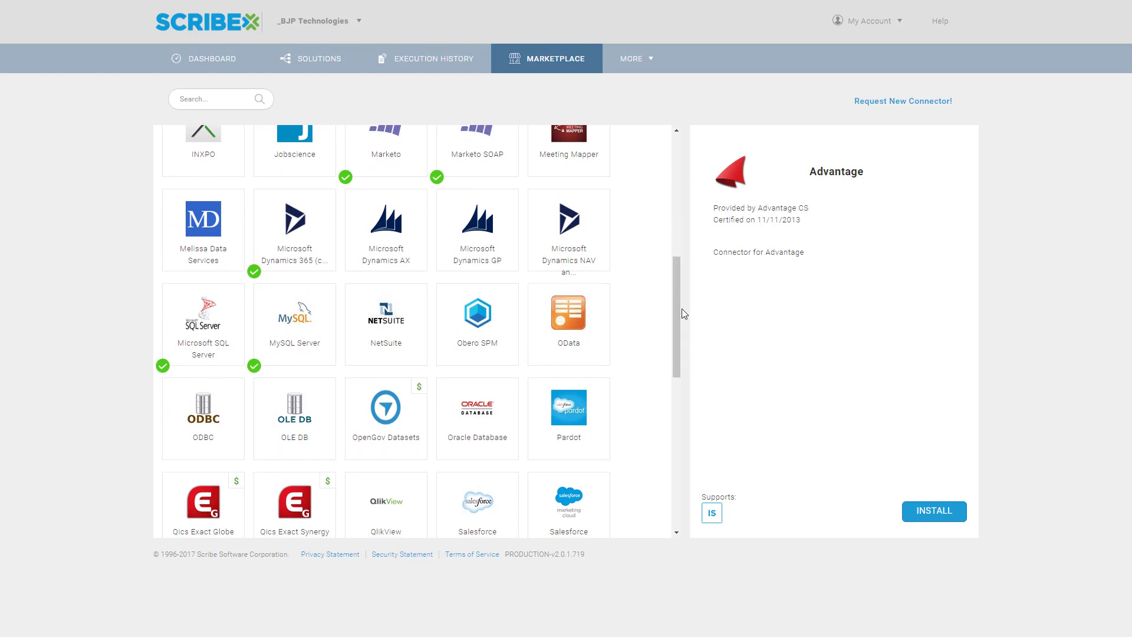
left_click(214, 64)
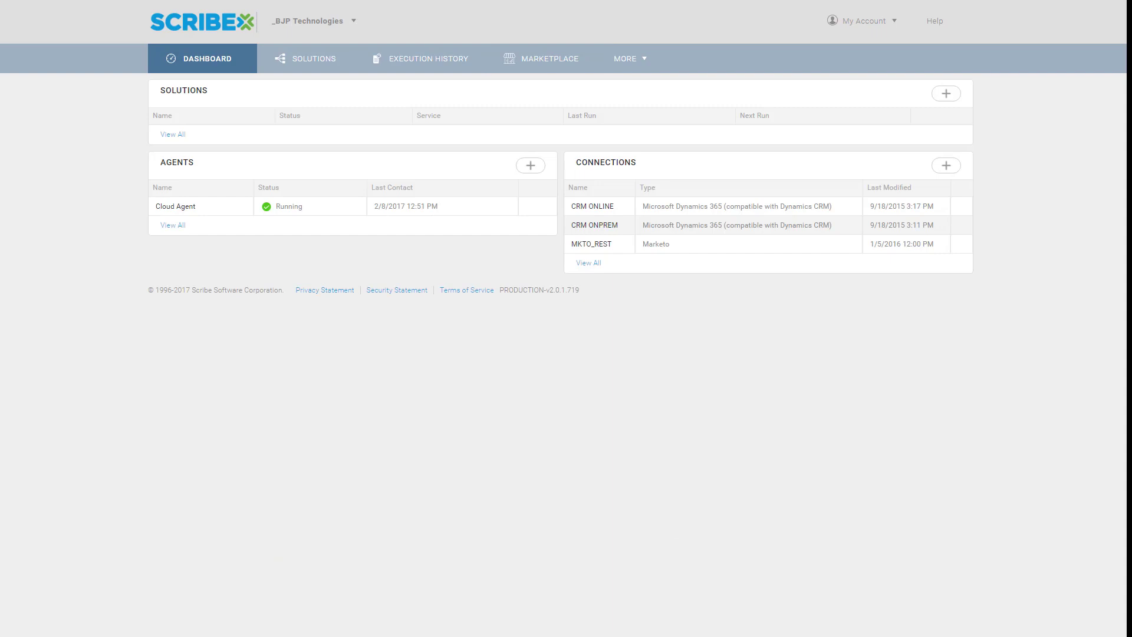